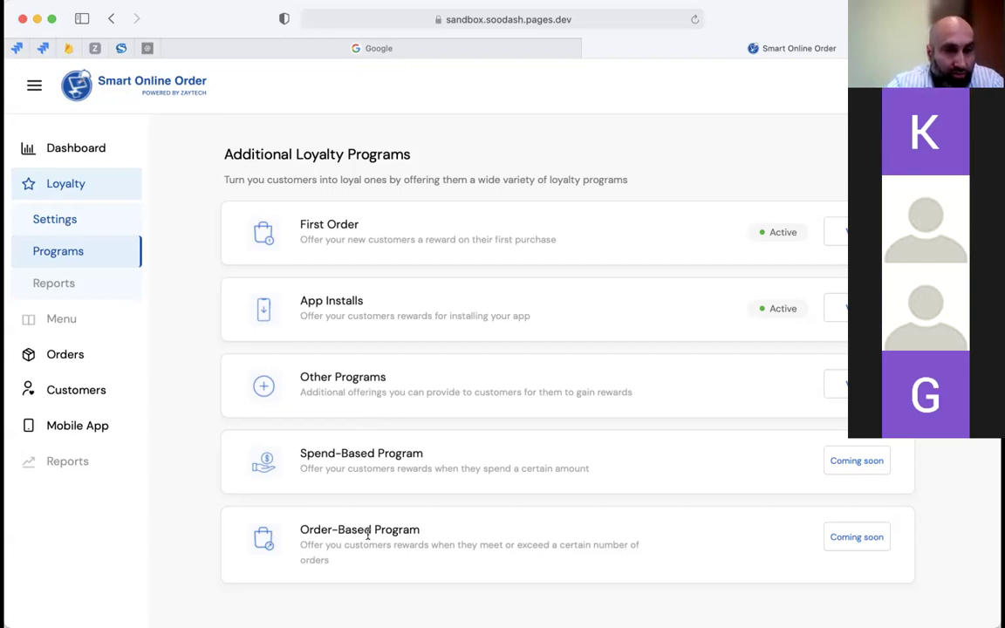
# Look through the Mobile App settings and the loyalty points program, and return to the dashboard overview.
pyautogui.click(97, 435)
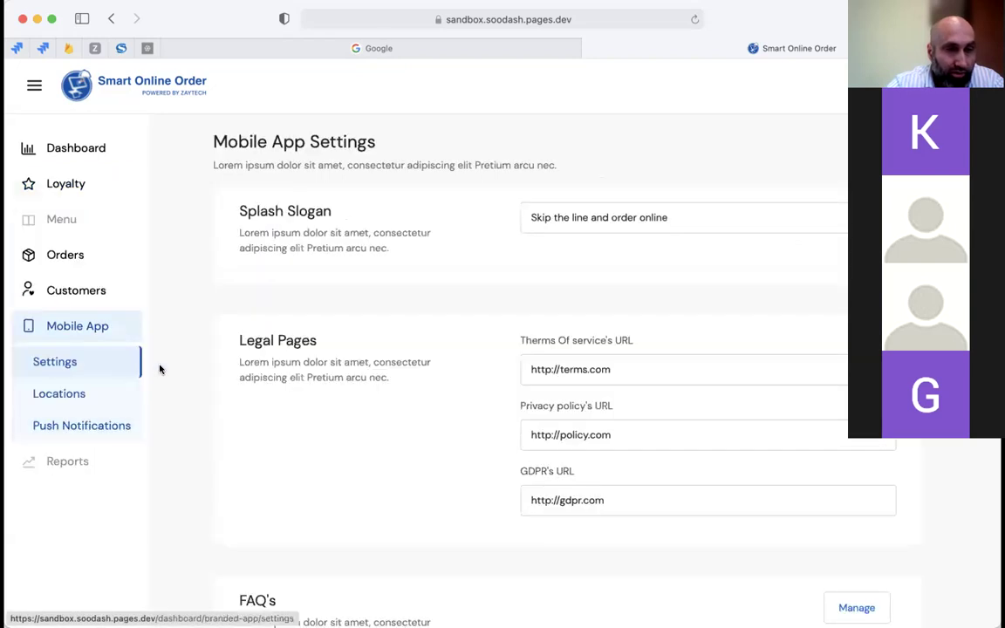
pyautogui.click(67, 291)
pyautogui.click(61, 184)
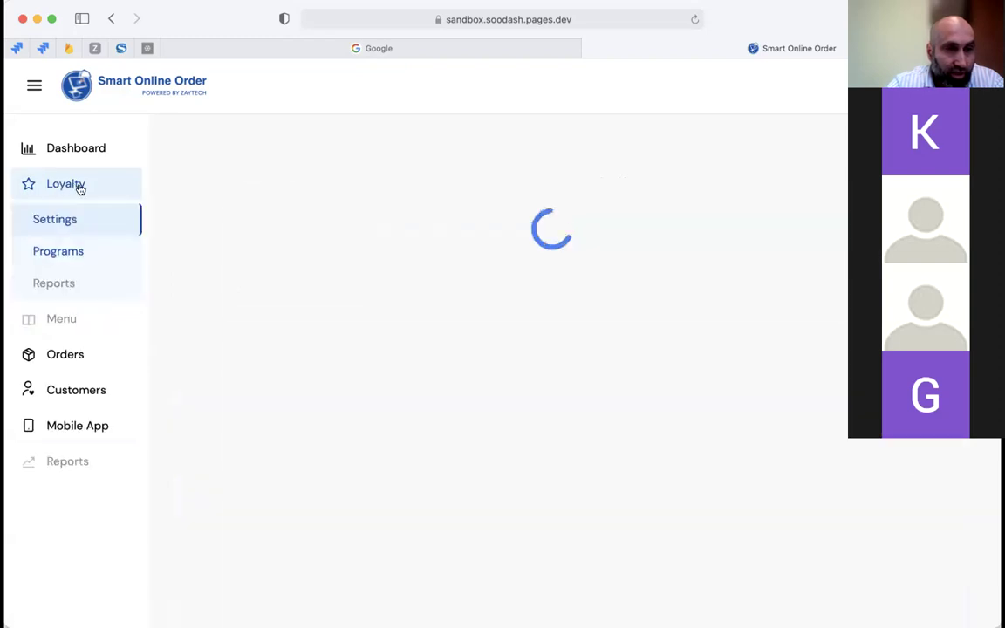
pyautogui.scroll(-1, 280, 386)
pyautogui.scroll(1, 282, 387)
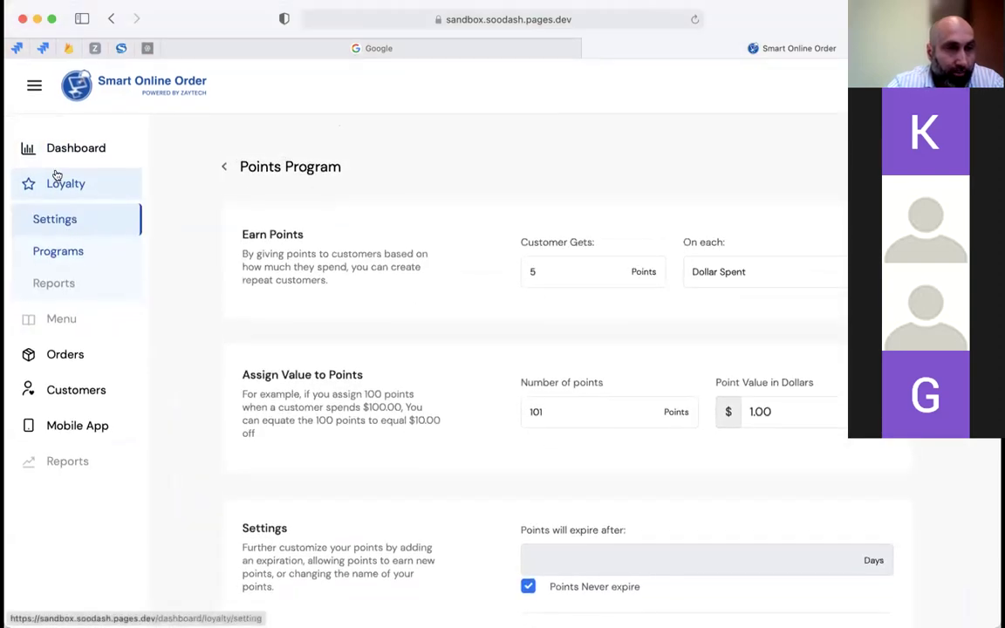
pyautogui.click(72, 150)
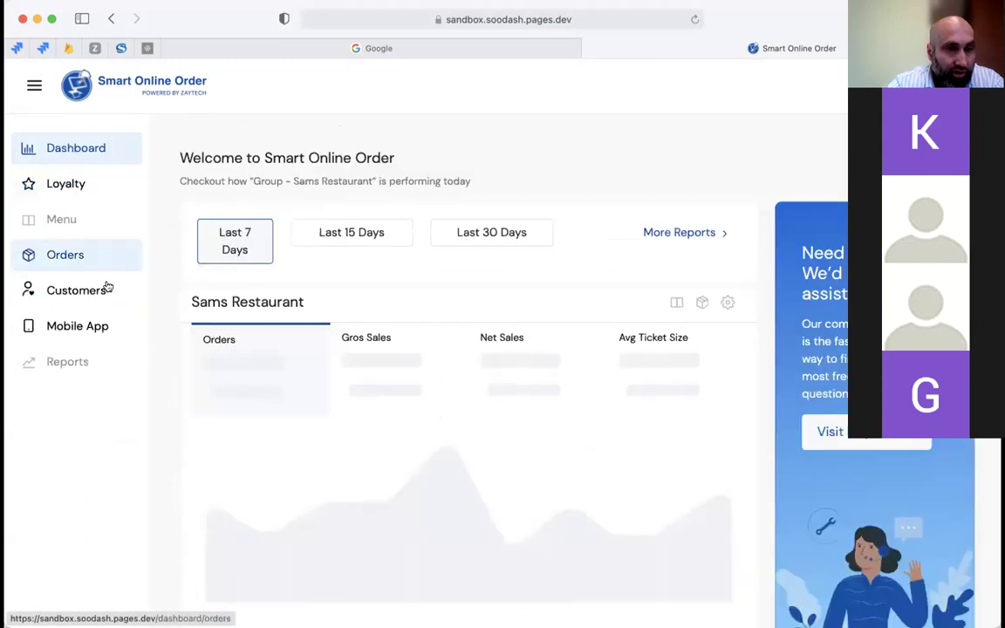
# In the loyalty points program, set the points a customer gets on each dollar spent to 100.
pyautogui.click(57, 187)
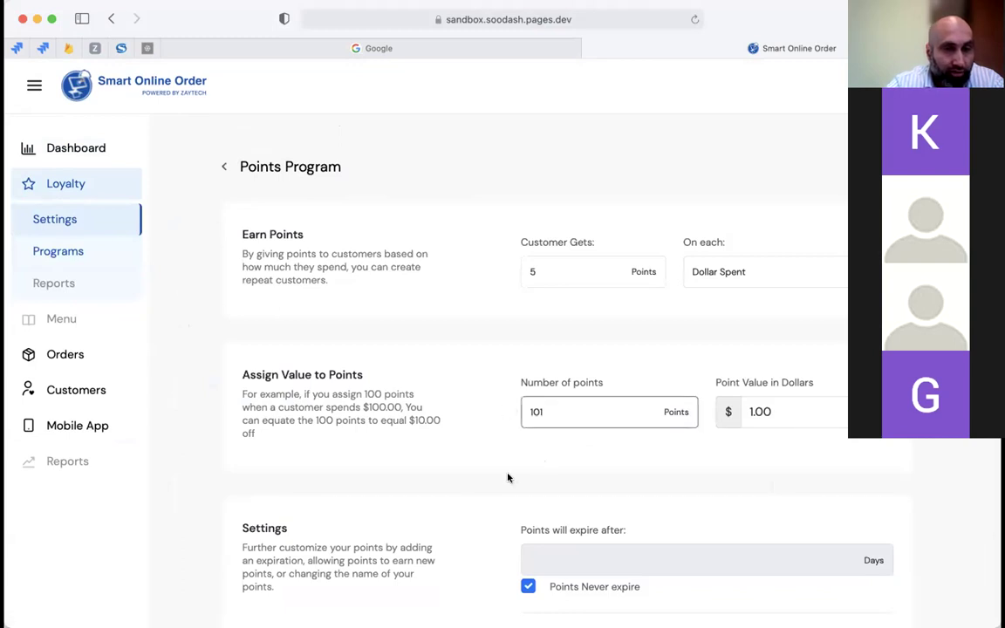
pyautogui.click(540, 267)
pyautogui.press('BackSpace')
pyautogui.write('100')
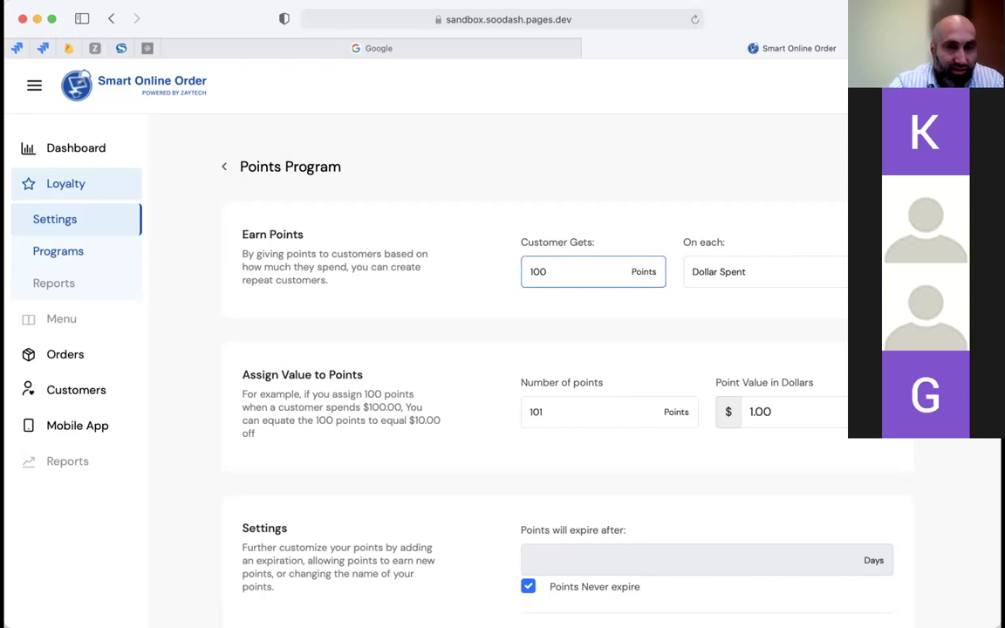
# Under Assign Value to Points, set the number of points to 100 and their value to $5.00.
pyautogui.click(571, 412)
pyautogui.moveTo(571, 413); pyautogui.dragTo(471, 410)
pyautogui.write('100')
pyautogui.press('Tab')
pyautogui.write('0.0')
pyautogui.write('5')
pyautogui.press('BackSpace')
pyautogui.press('BackSpace')
pyautogui.write('5.00')
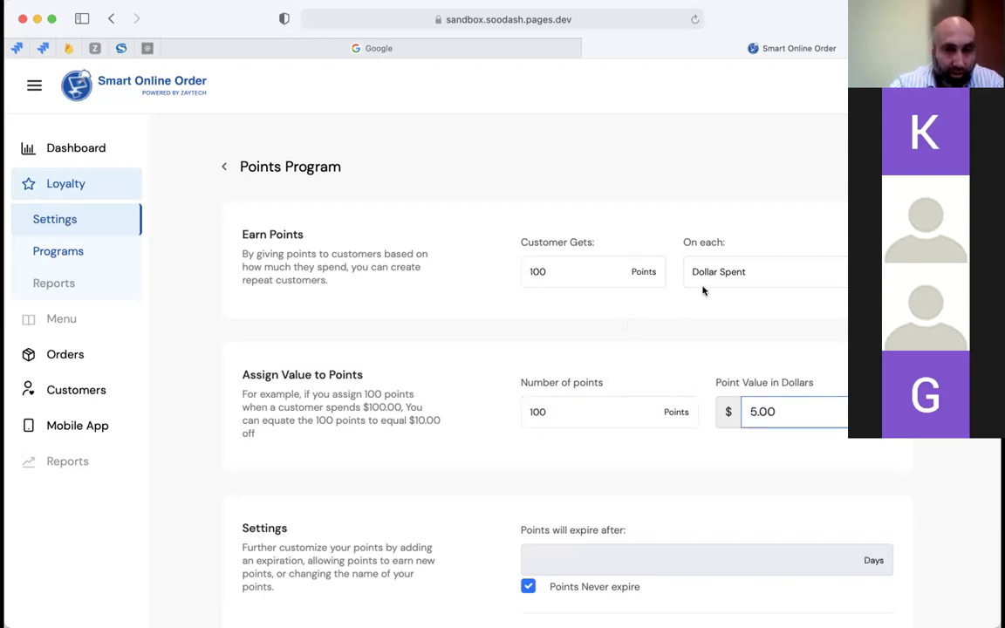
# Set the dollar value assigned to the 100 points to $10.00.
pyautogui.moveTo(773, 412); pyautogui.dragTo(719, 395)
pyautogui.write('10.00')
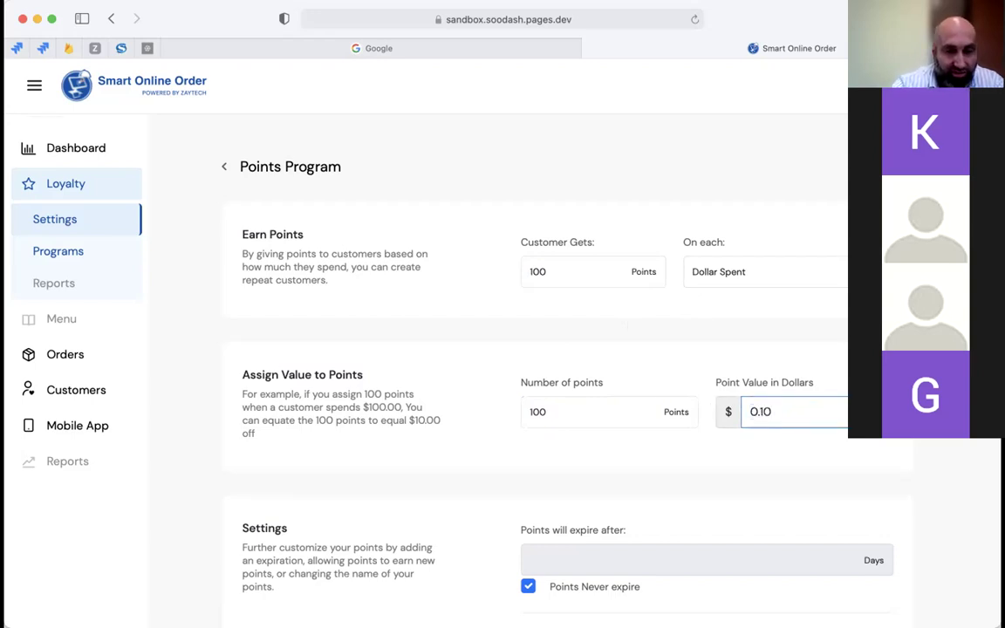
pyautogui.click(489, 409)
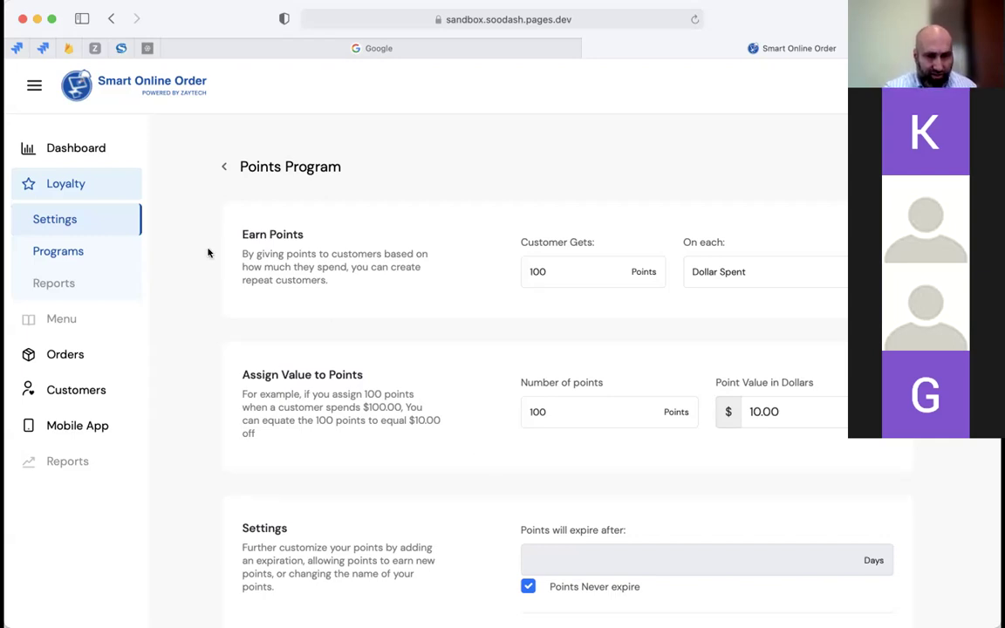
# Review the remaining points program settings and allow points to be used to earn more points.
pyautogui.scroll(-4, 458, 471)
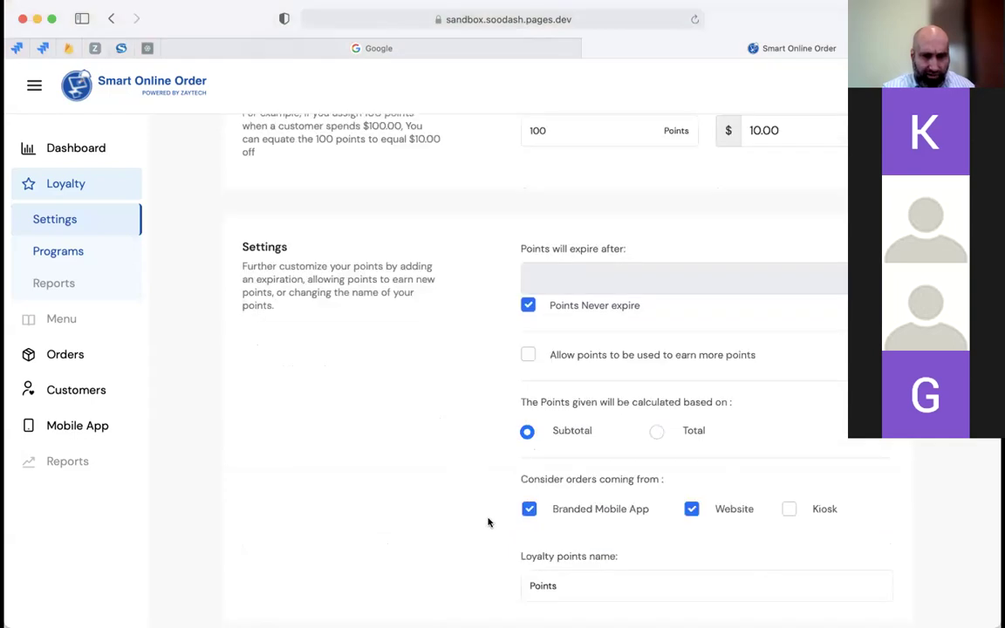
pyautogui.scroll(-6, 489, 521)
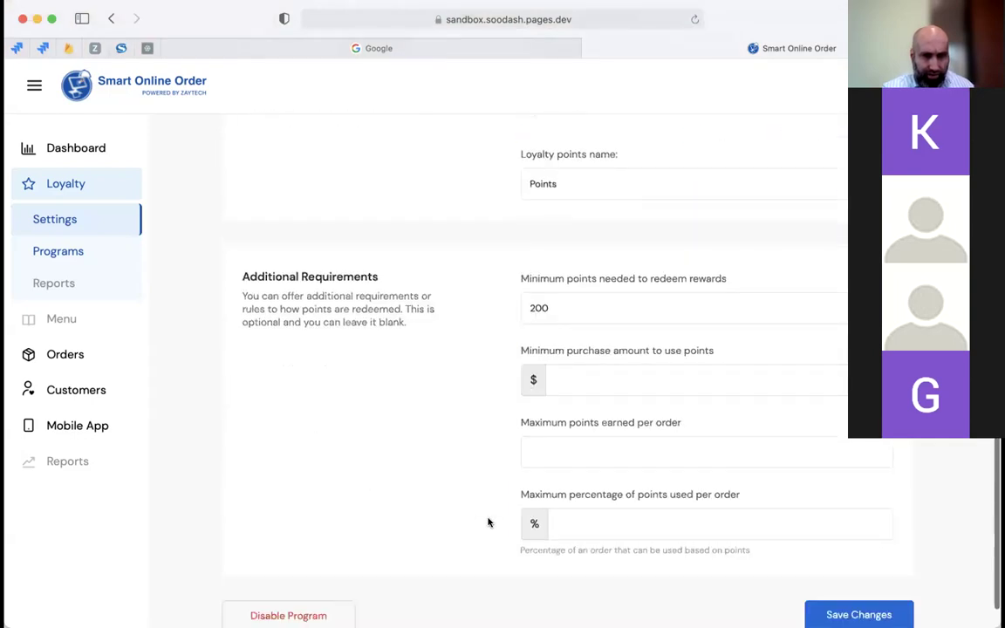
pyautogui.scroll(5, 489, 522)
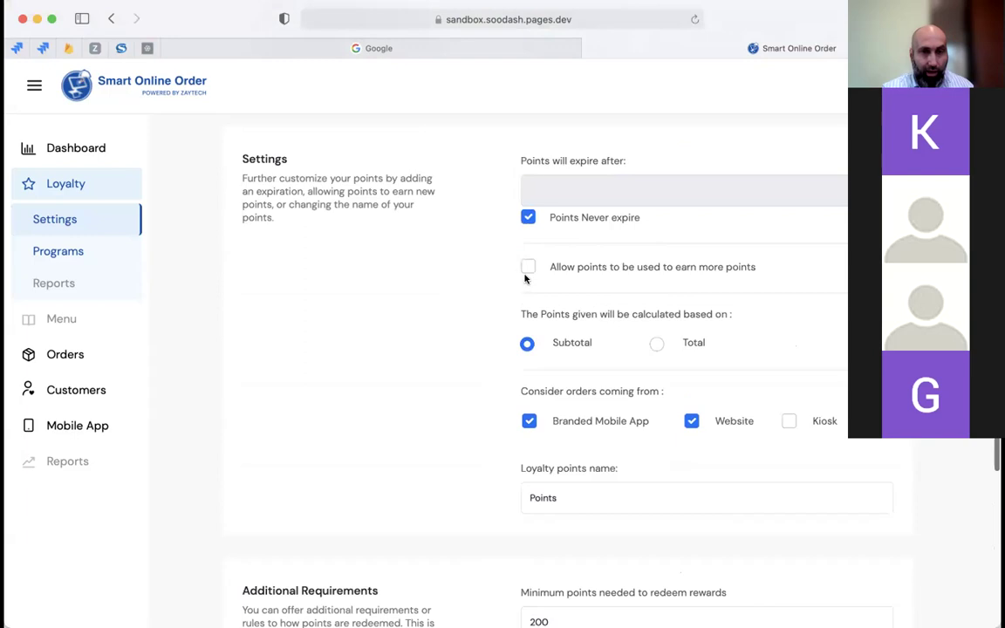
pyautogui.click(528, 267)
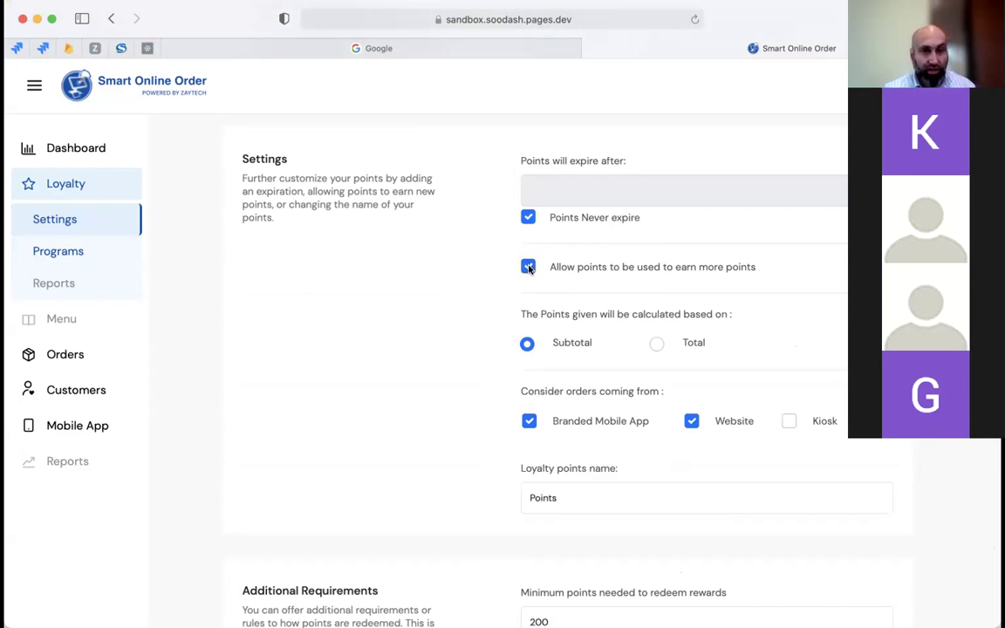
pyautogui.scroll(5, 519, 287)
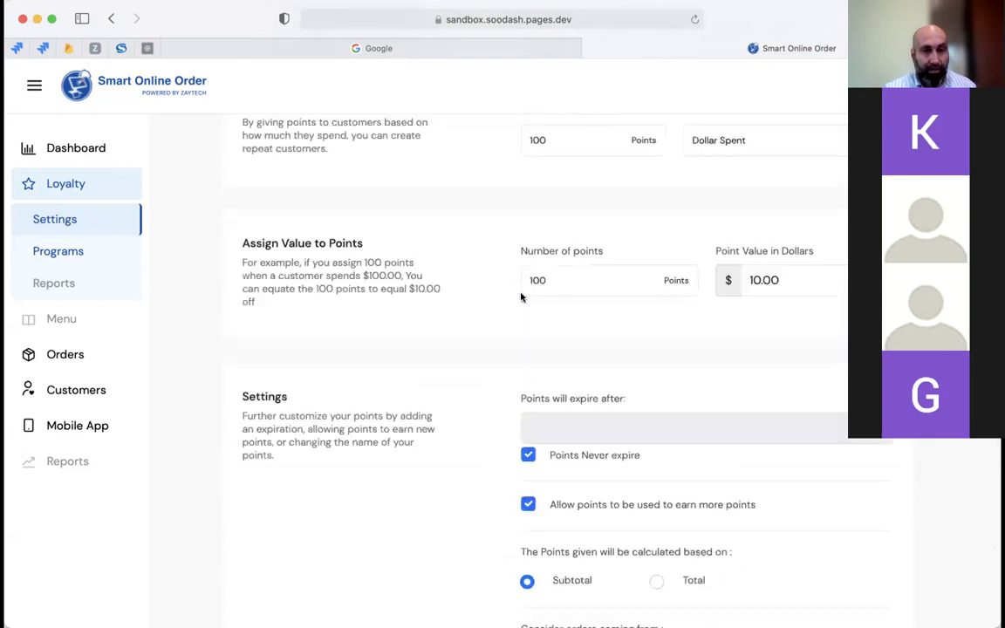
pyautogui.scroll(-3, 492, 429)
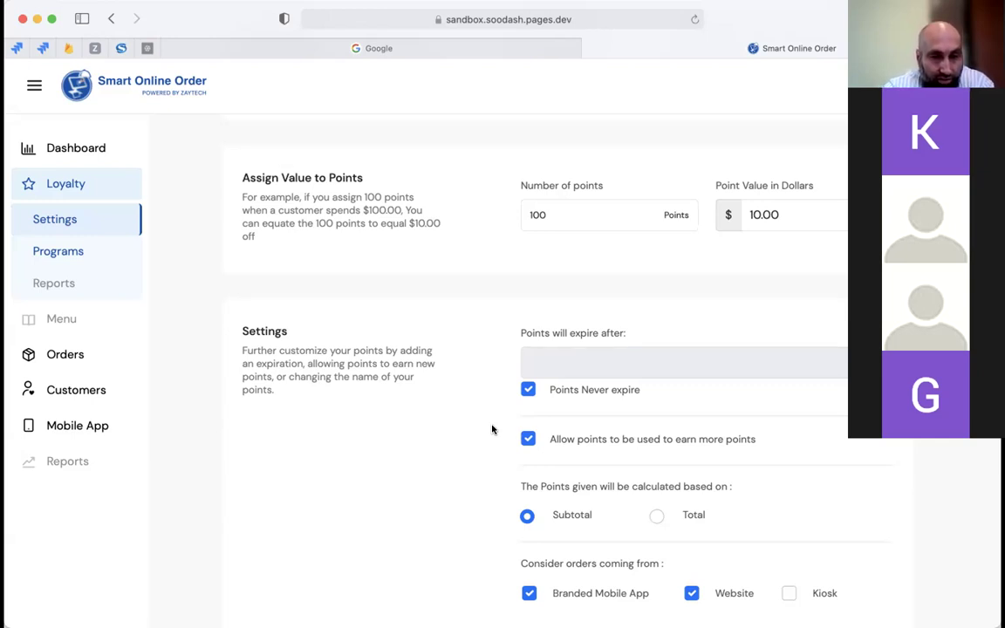
pyautogui.scroll(-3, 492, 429)
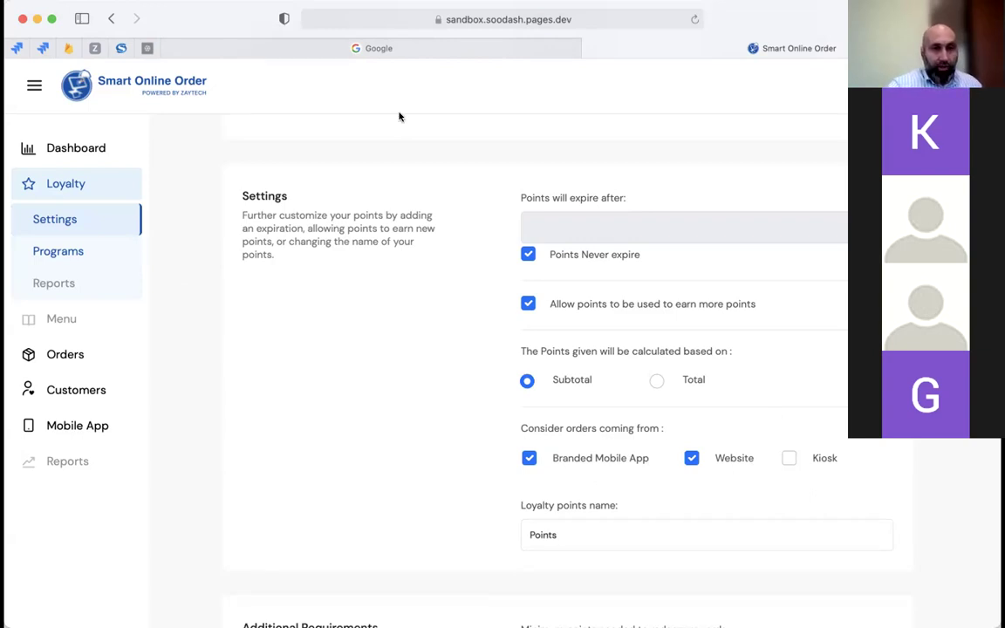
# Search Google for ZAYTECH and look over the company's business profile in the results.
pyautogui.click(408, 49)
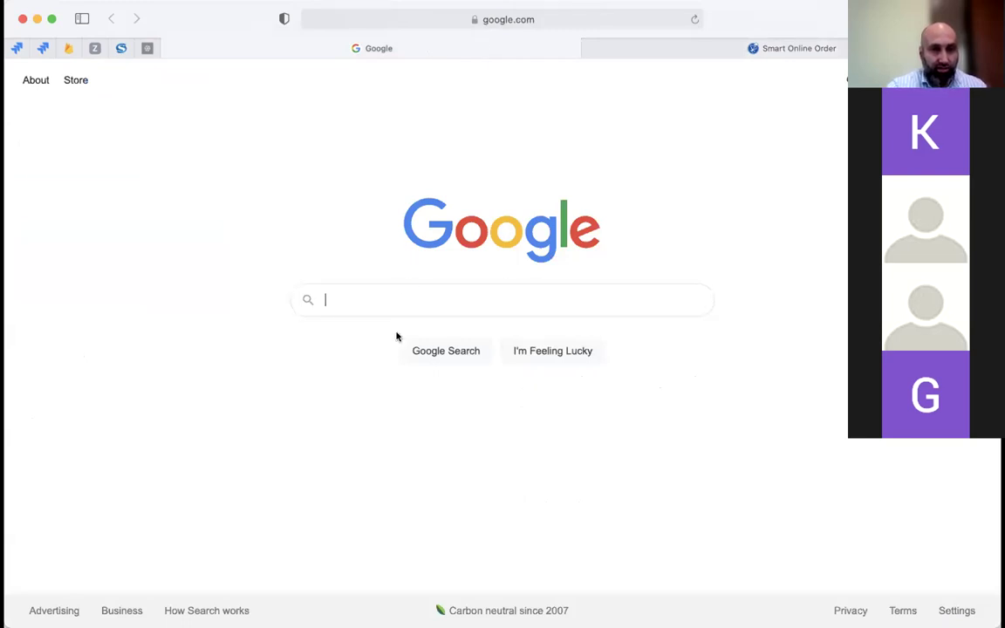
pyautogui.write('ZAYTECH')
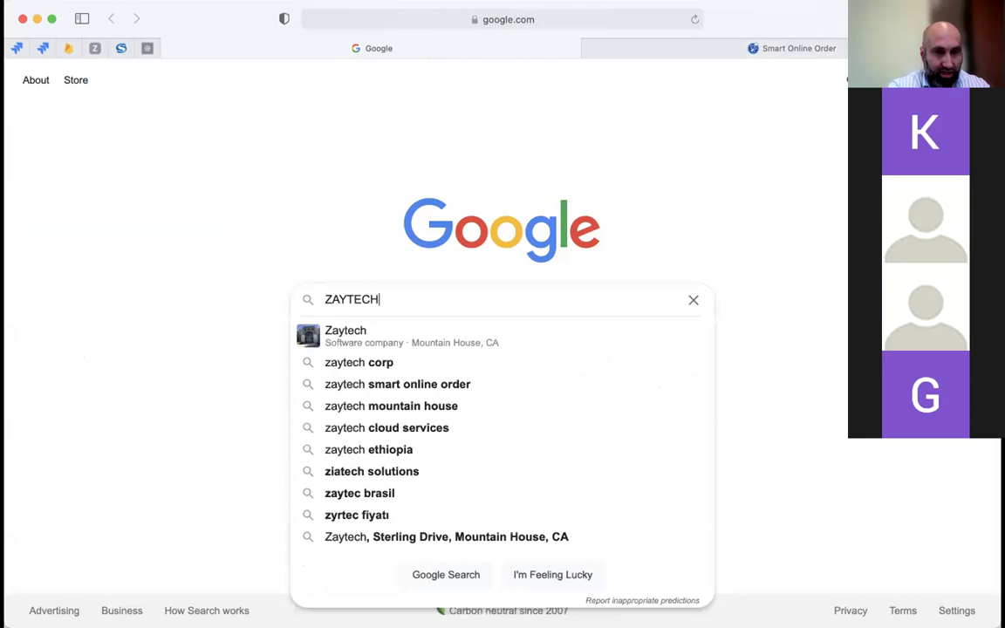
pyautogui.press('Return')
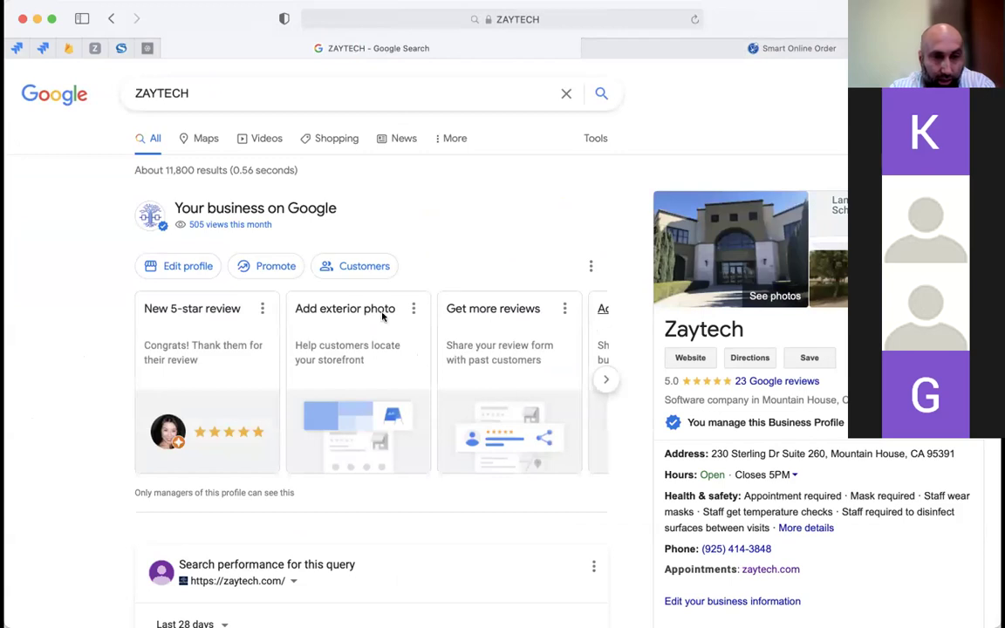
pyautogui.scroll(-3, 634, 473)
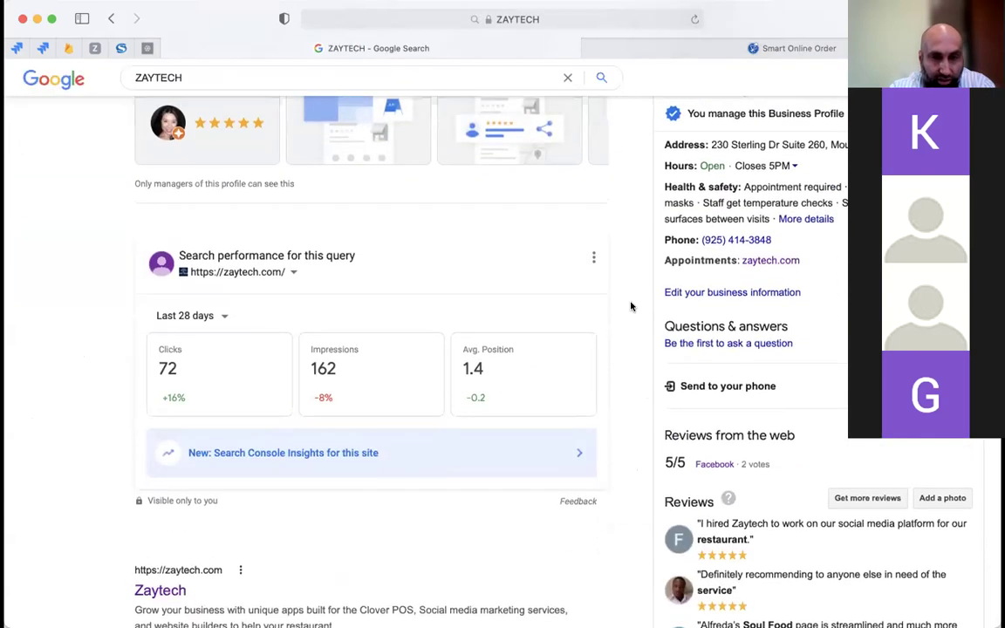
pyautogui.scroll(5, 607, 341)
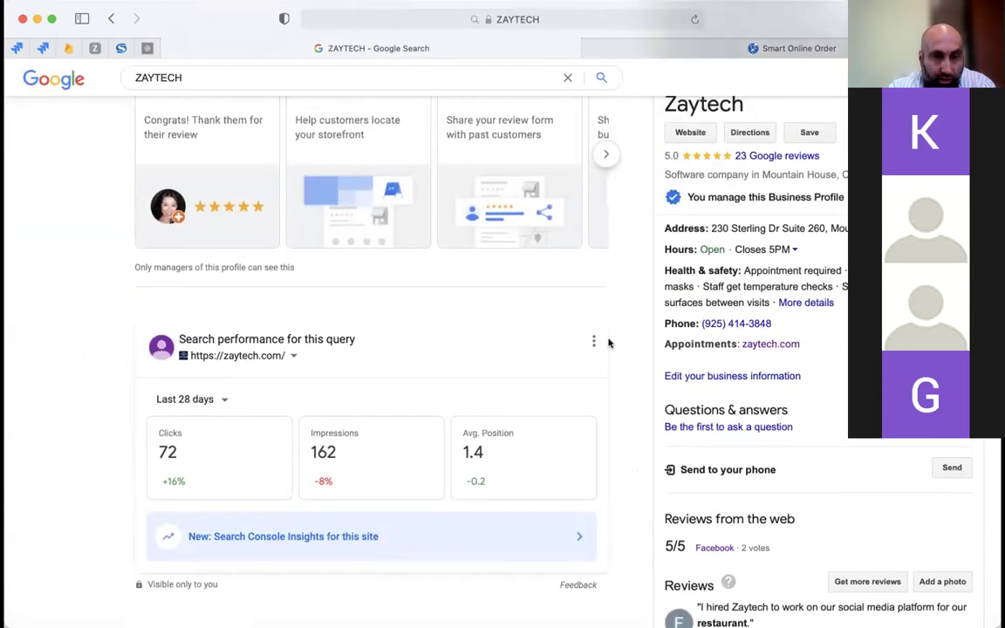
pyautogui.scroll(1, 608, 323)
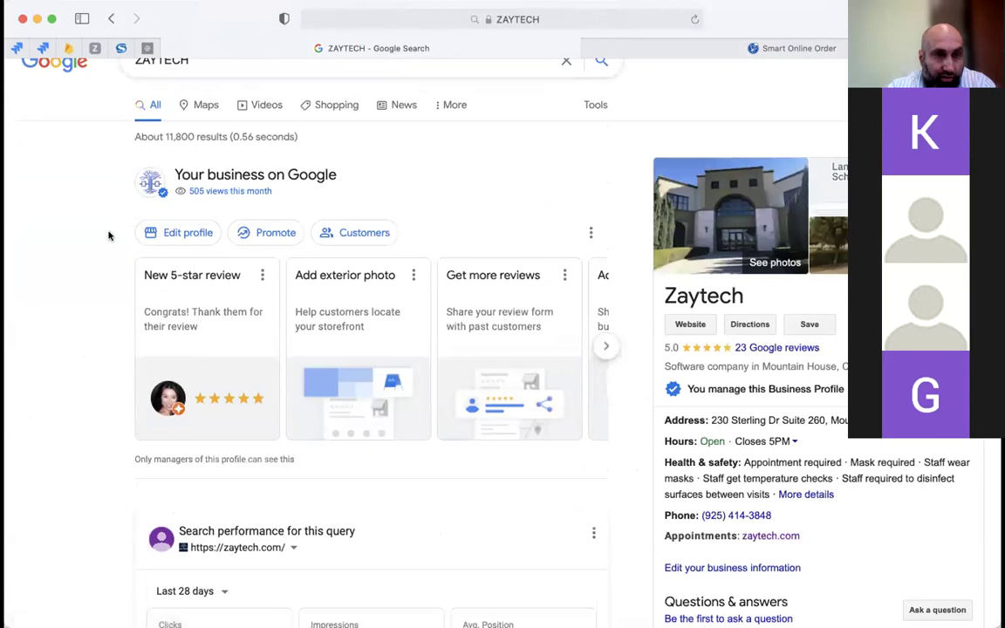
# Return to the Smart Online Order loyalty settings, and switch to the Webinar_brandedApp presentation in PowerPoint.
pyautogui.click(647, 52)
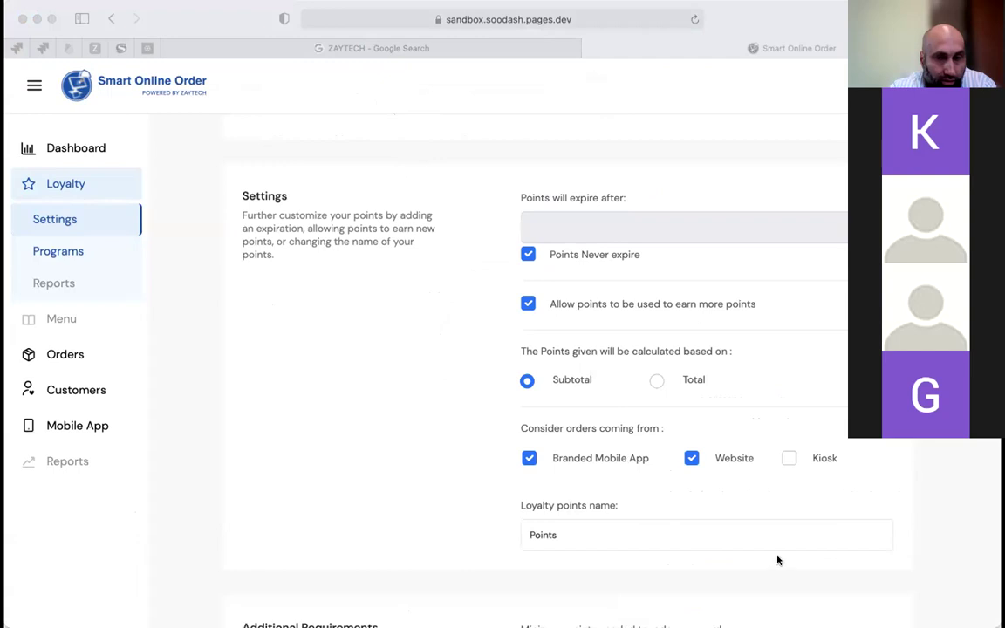
pyautogui.press('super+Tab')
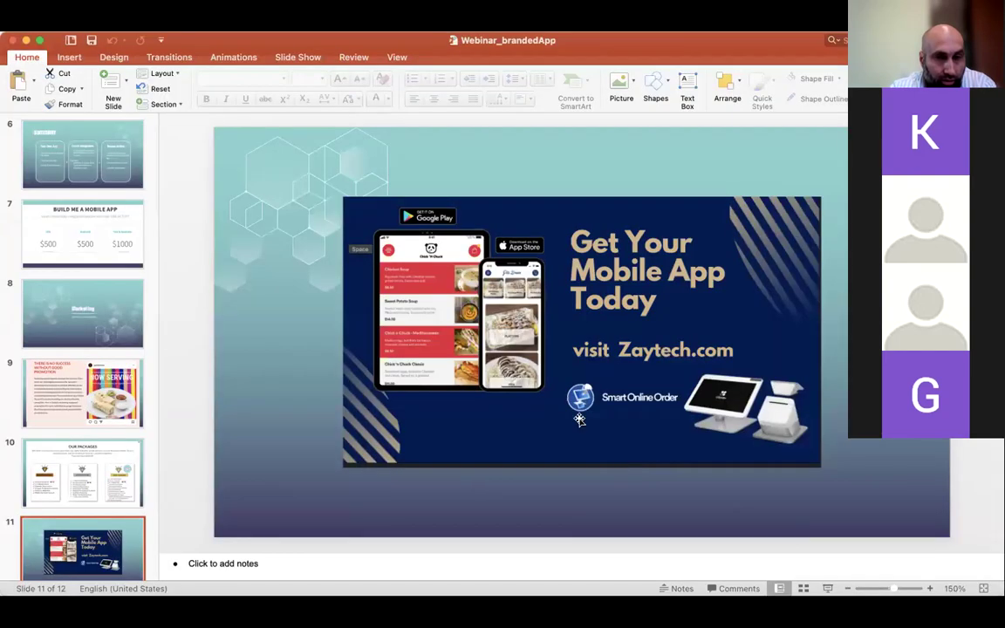